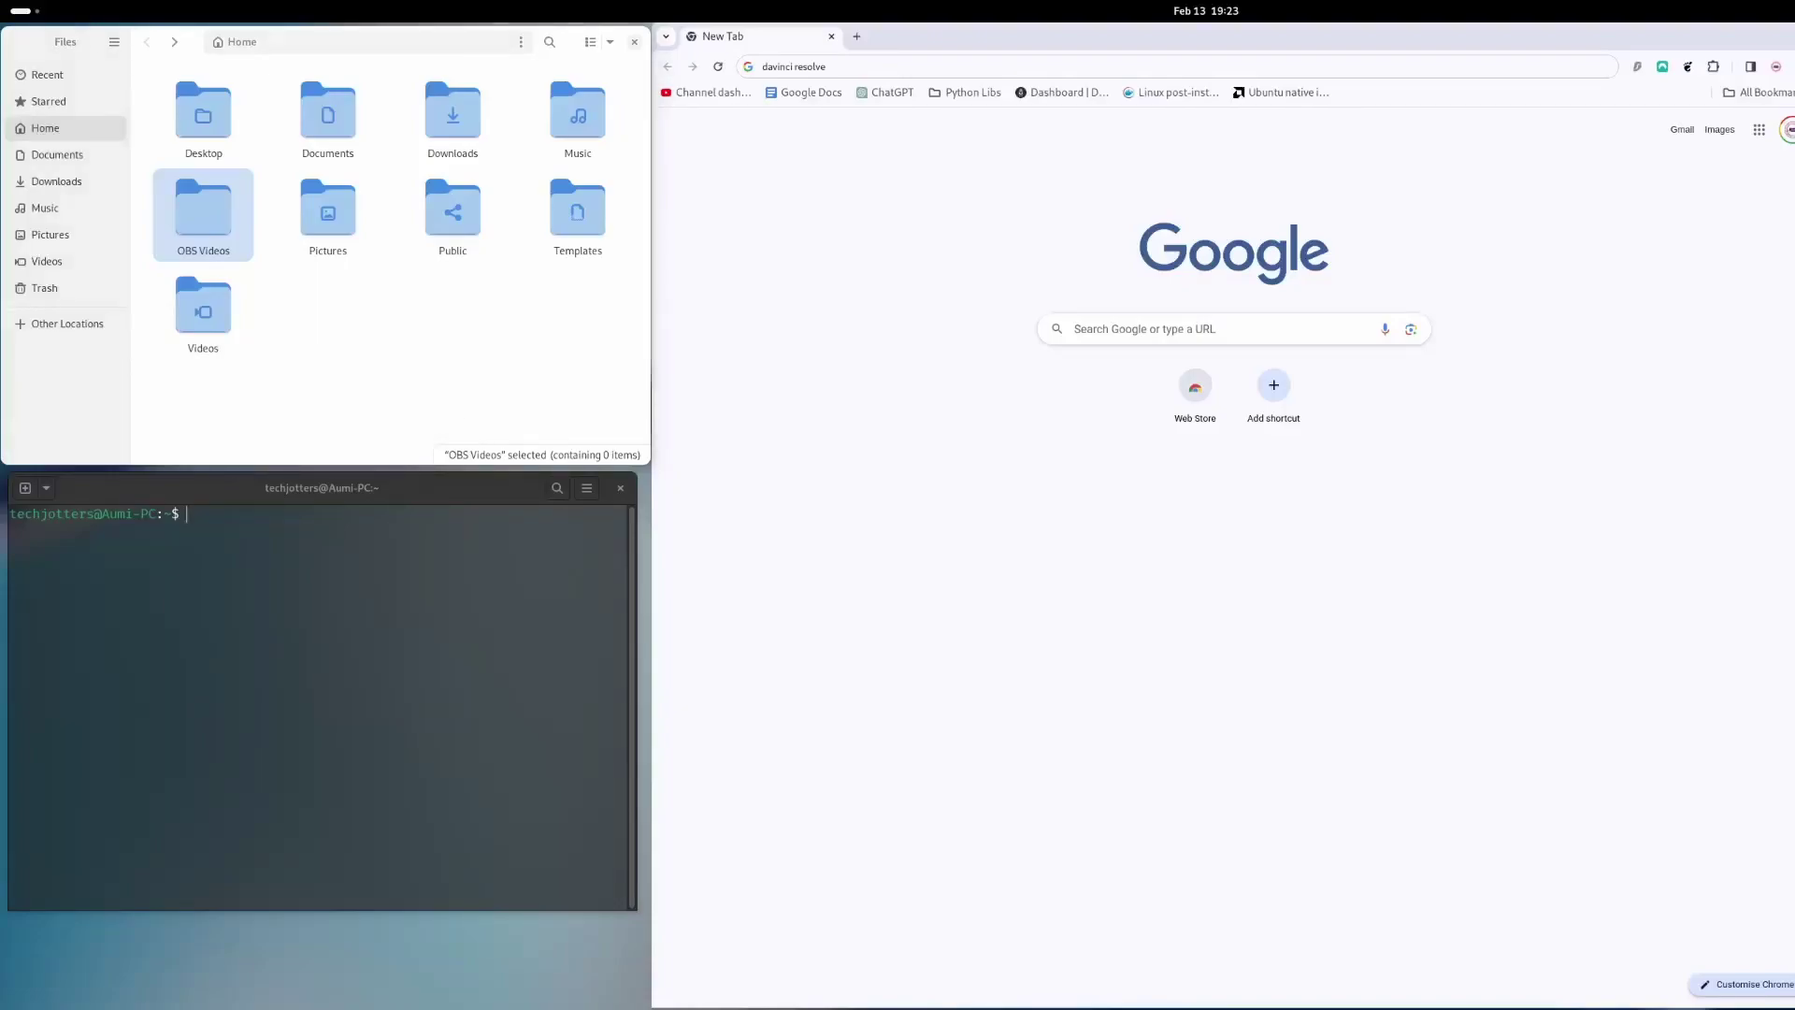
Step: Search 'davinci resolve', open the DaVinci Resolve 18 product page, and request the Linux free download
left_click(910, 67)
key("Return")
left_click(855, 262)
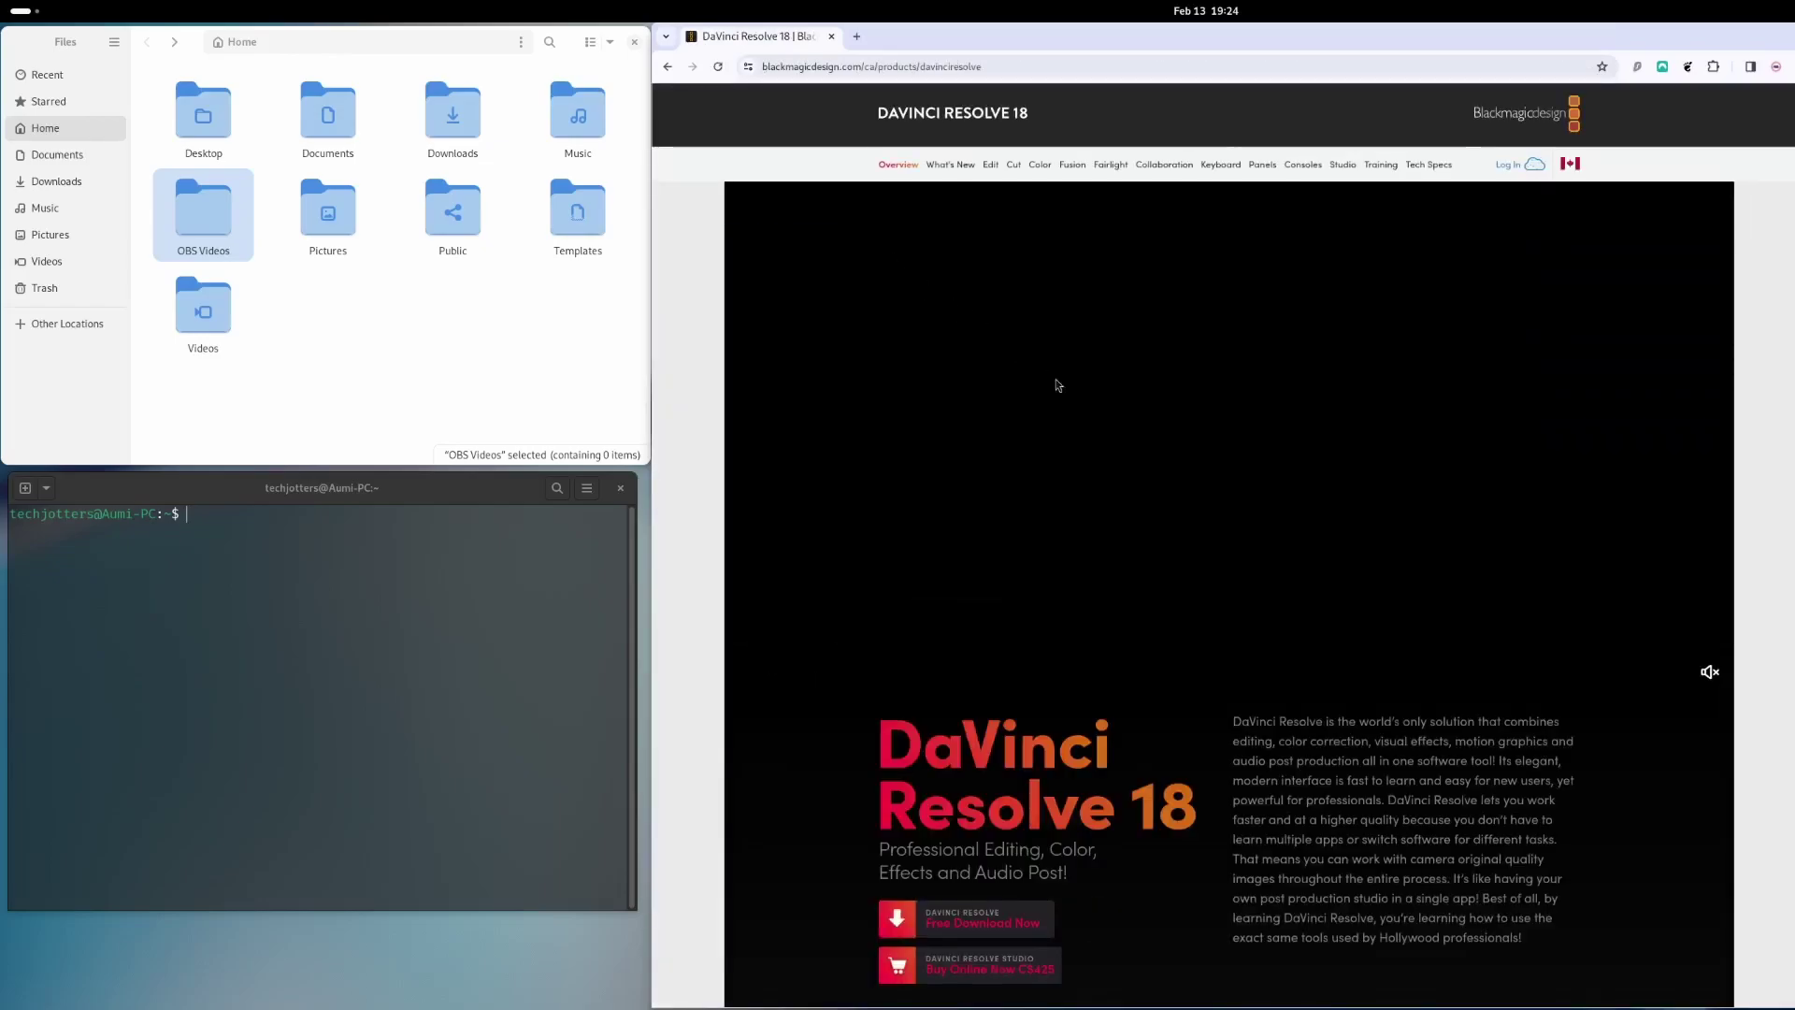
scroll(1090, 447, "down", 3)
left_click(973, 684)
left_click(1149, 663)
Step: Extract DaVinci_Resolve_18.6.4_Linux.zip in Downloads and open the extracted DaVinci_Resolve_18.6.4_Linux folder
left_click(1761, 131)
left_click(77, 183)
right_click(213, 145)
left_click(235, 154)
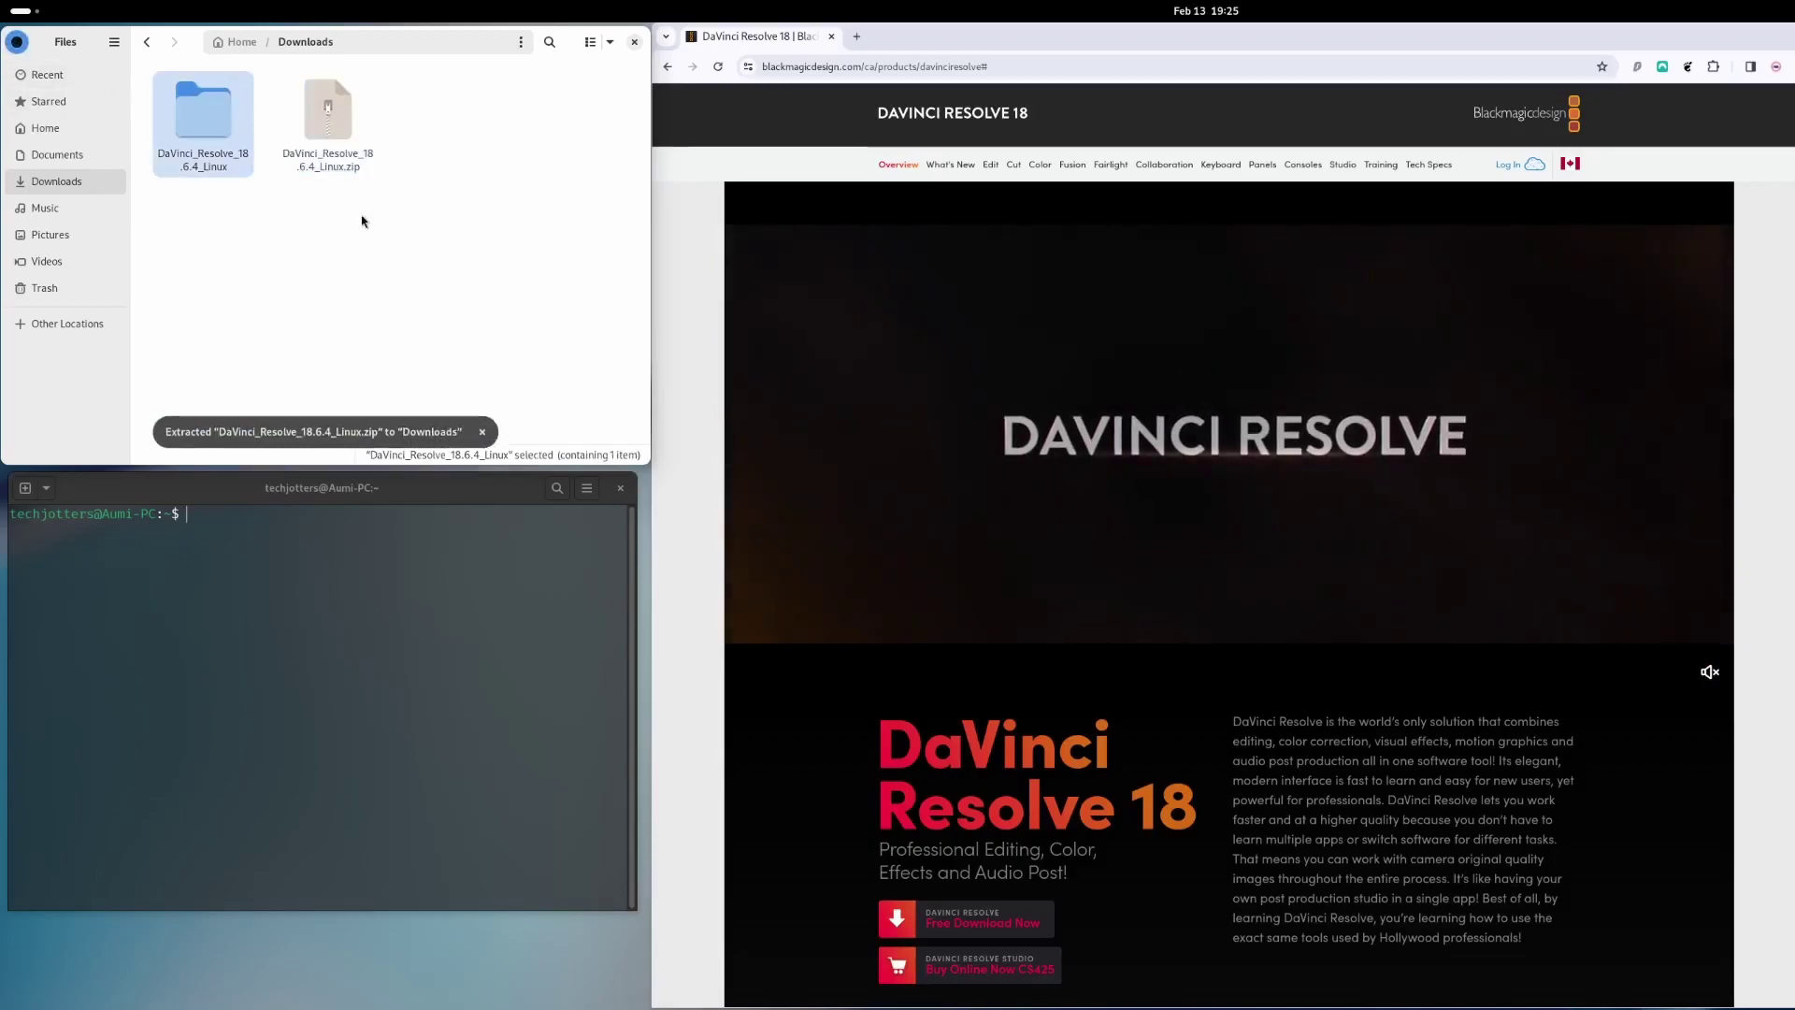
double_click(223, 141)
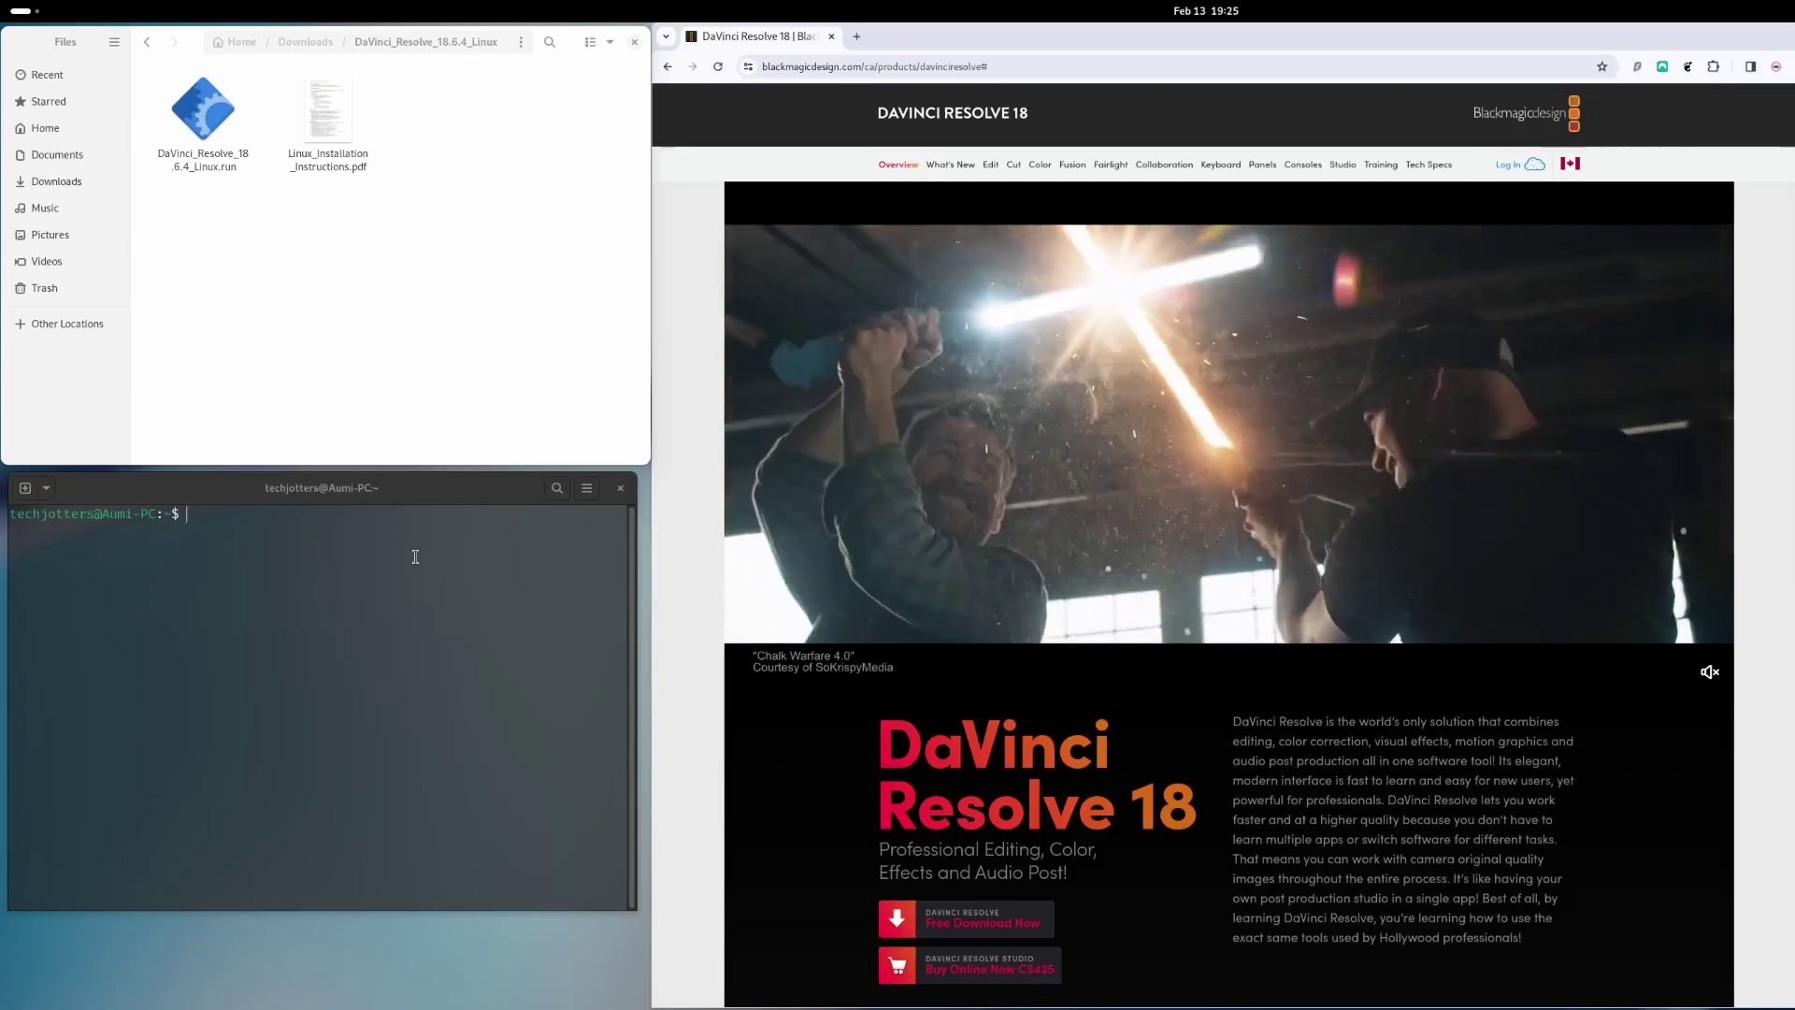
Step: Run 'sudo dnf install libxcrypt-compat libcurl libcurl-devel mesa-libGLU', confirming with the sudo password
left_click(415, 556)
type("sudo dnf install libxcrypt-compat libcurl libcurl-devel mesa-libGLU")
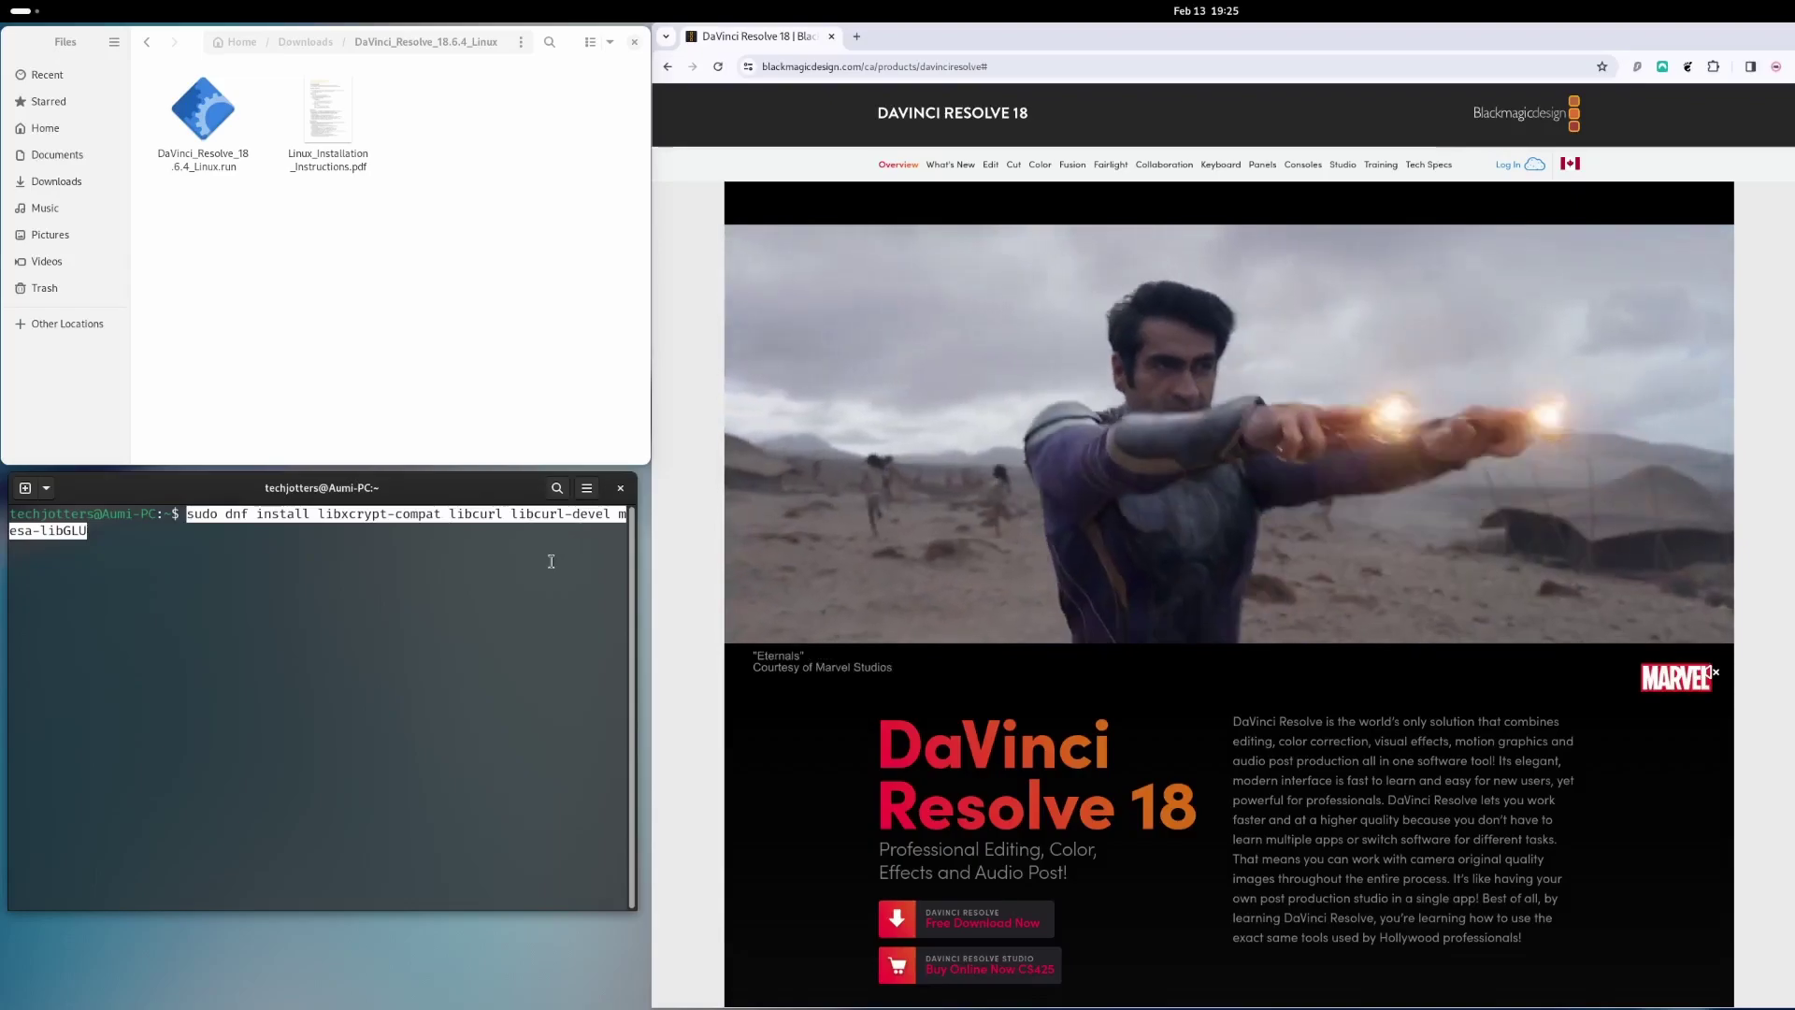
key("Return")
key("Return")
type("y")
key("Return")
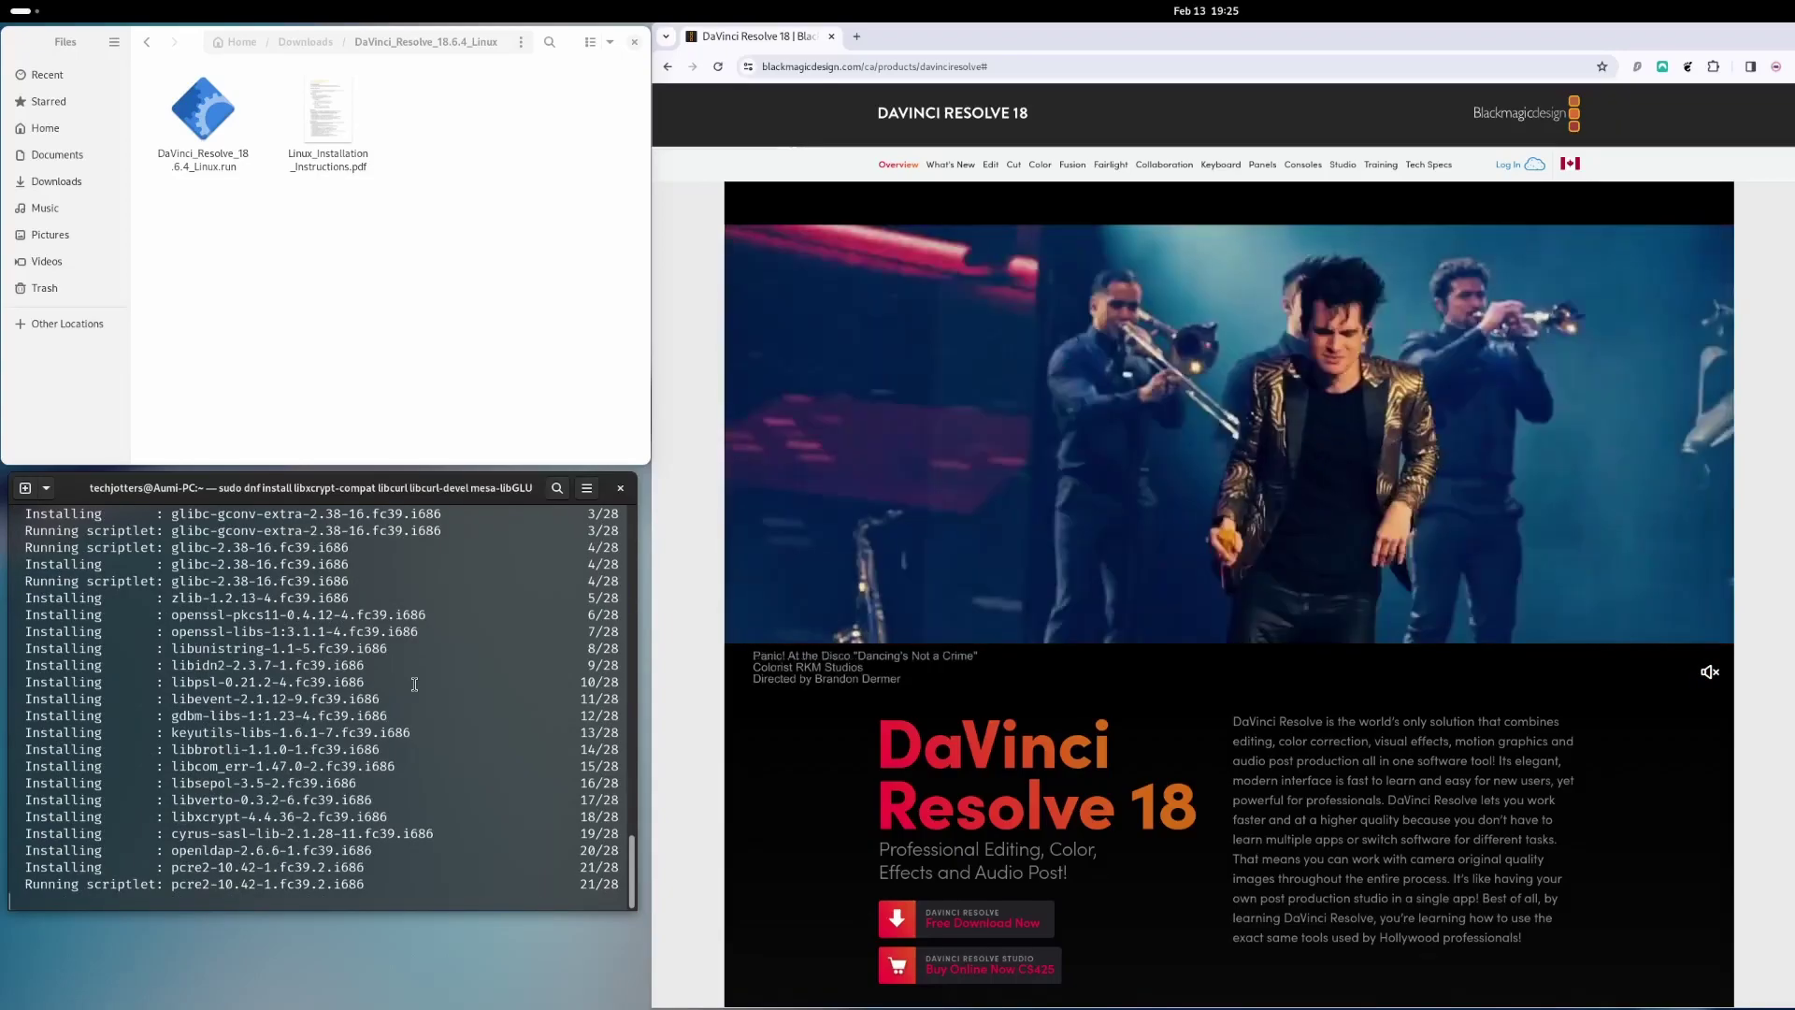
Step: Launch the DaVinci Resolve .run installer, step through the introduction and accept the license agreement
left_click(207, 139)
double_click(206, 139)
left_click(1360, 642)
left_click(1360, 641)
left_click(1206, 606)
left_click(1356, 641)
Step: Start the installation, authenticate with the administrator password, and finish the installer once done
left_click(1348, 640)
type("********")
key("Return")
left_click_drag(1231, 308, 1178, 301)
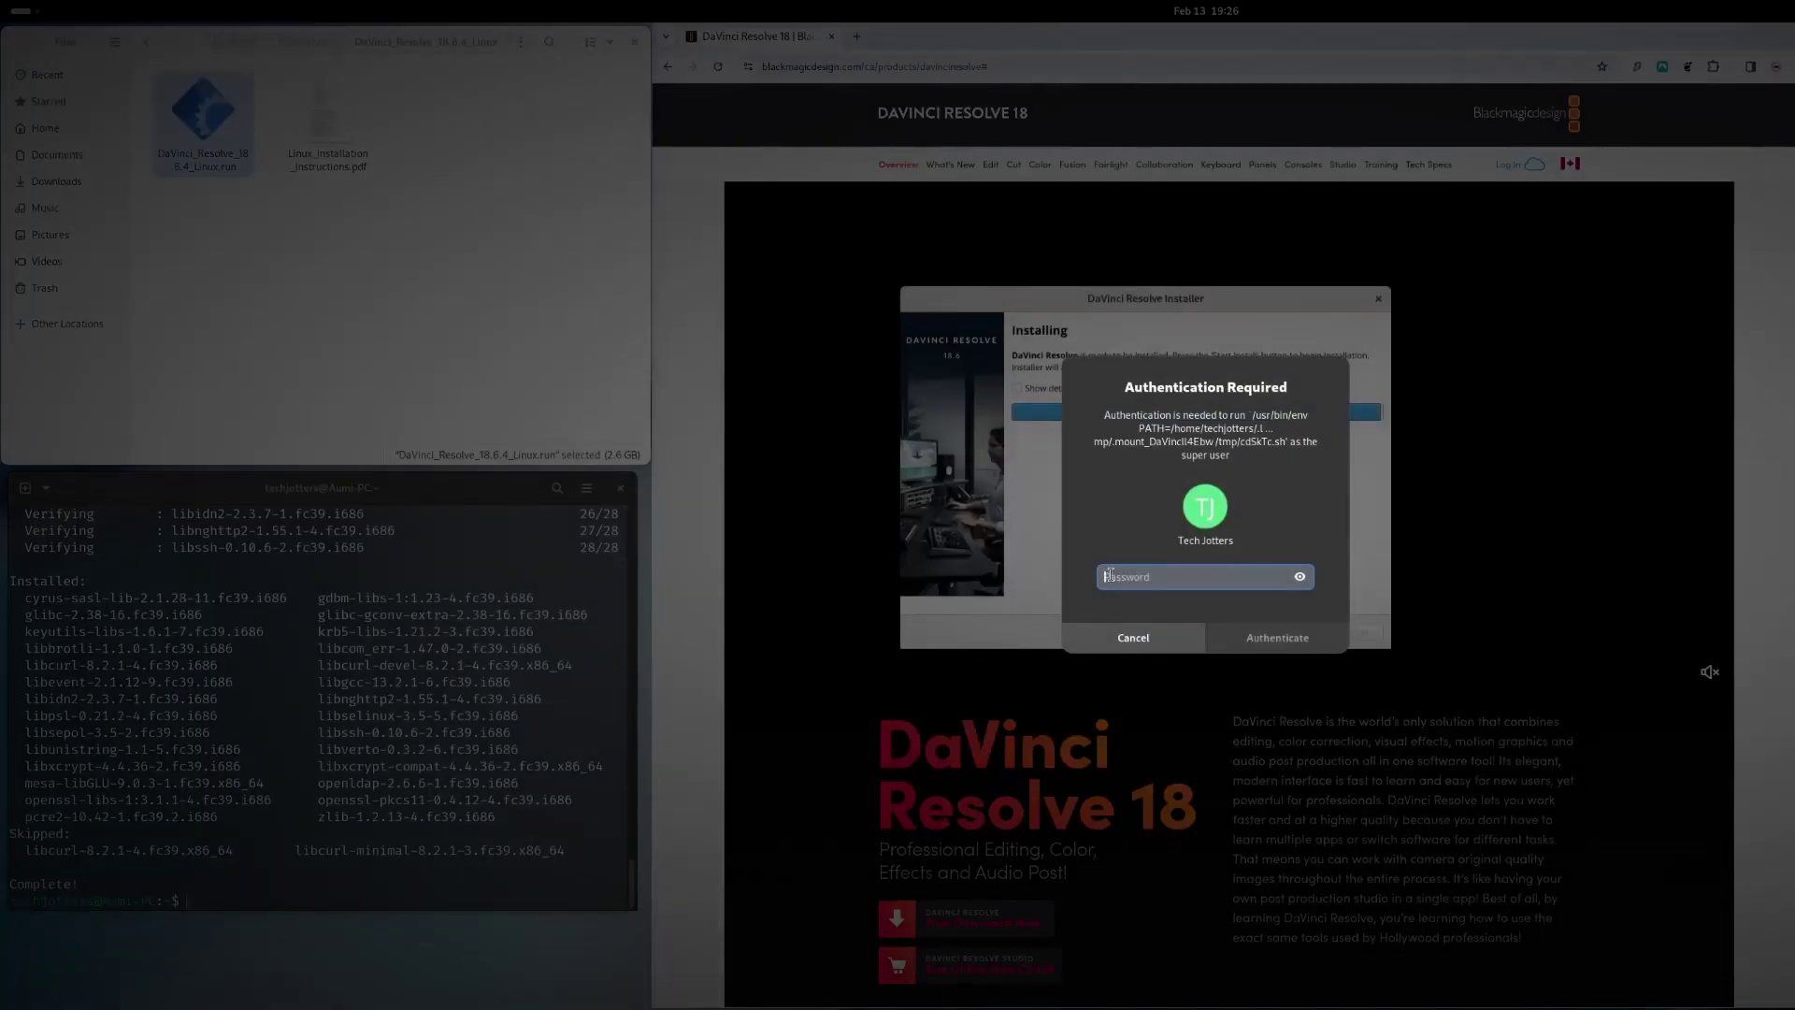
type("•••••••")
key("Return")
left_click(1294, 633)
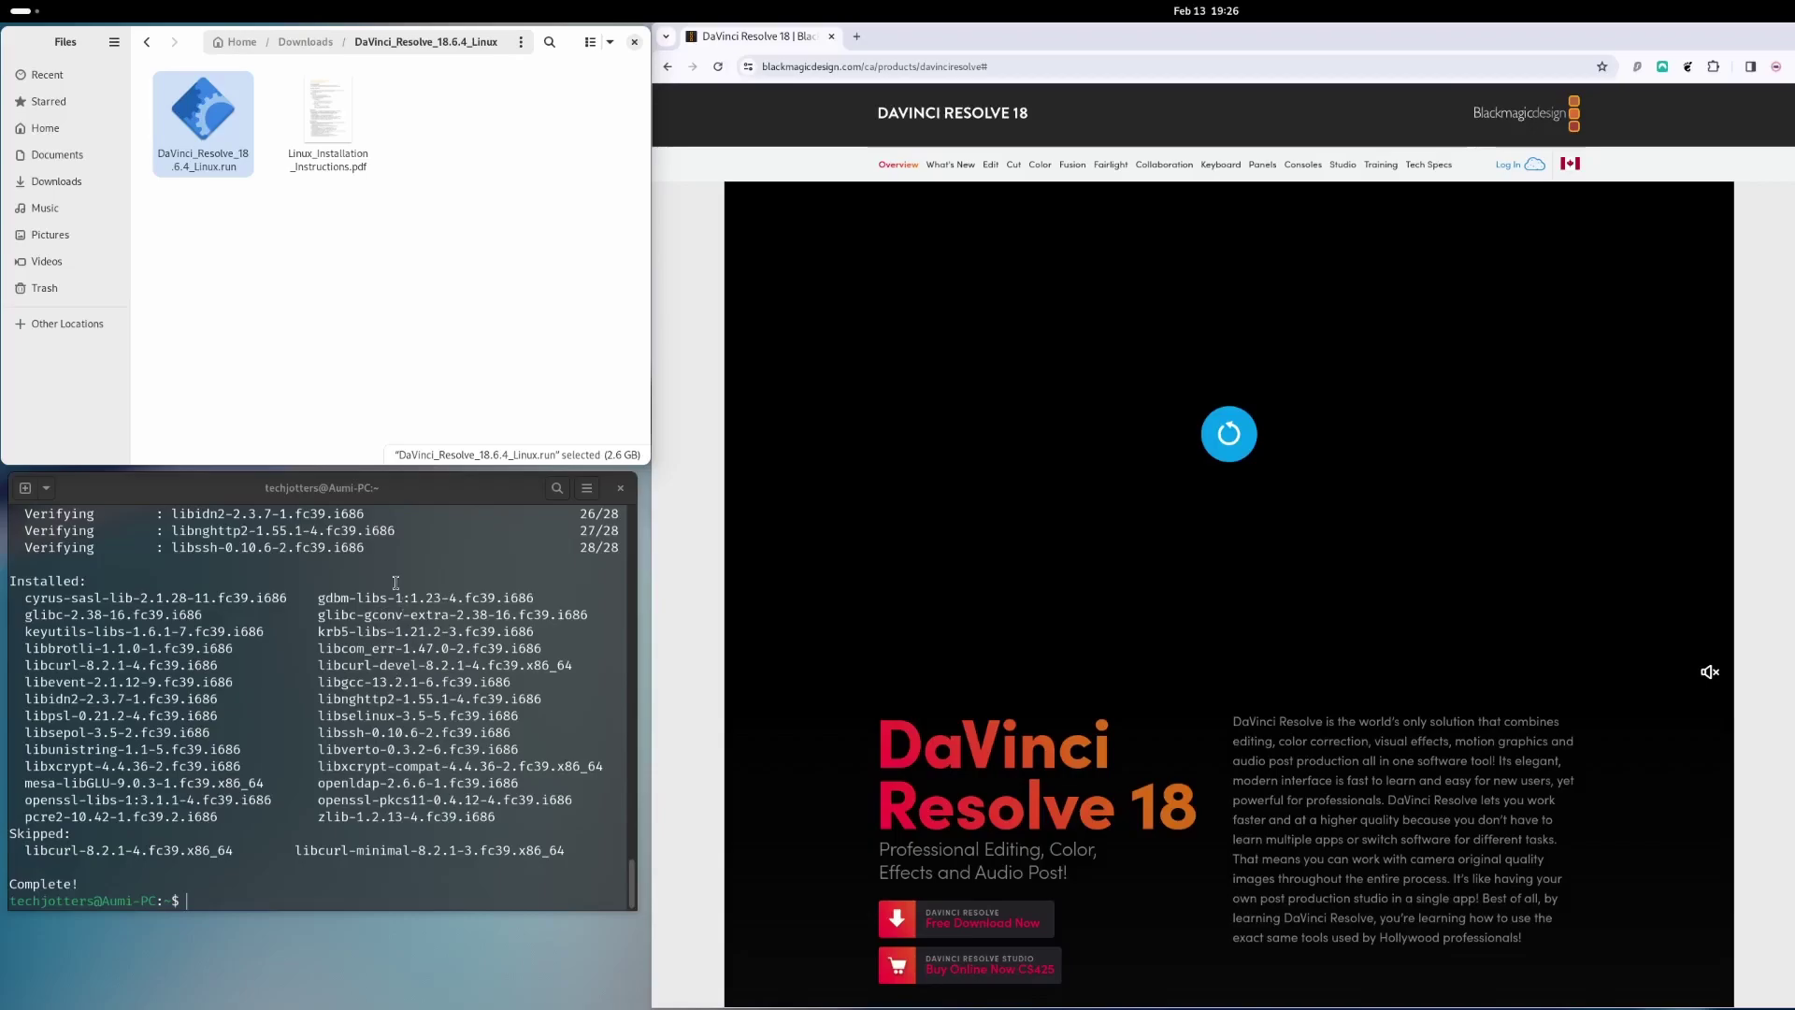
Step: Change into /opt/resolve/libs and create the disabled-libraries folder with sudo mkdir
type("cd /opt/resolve/libs/")
key("Return")
type("sudo mkdir disabled-libraries")
key("Return")
Step: Move the libglib*, libgio* and libgmodule* files into disabled-libraries with sudo mv
left_click(580, 595)
type("sudo mv libglib* disabled-libraries")
key("Return")
left_click(541, 677)
type("sudo mv libgio* disabled-libraries")
key("Return")
type("sudo mv libgmodule* disabled-libraries")
key("Return")
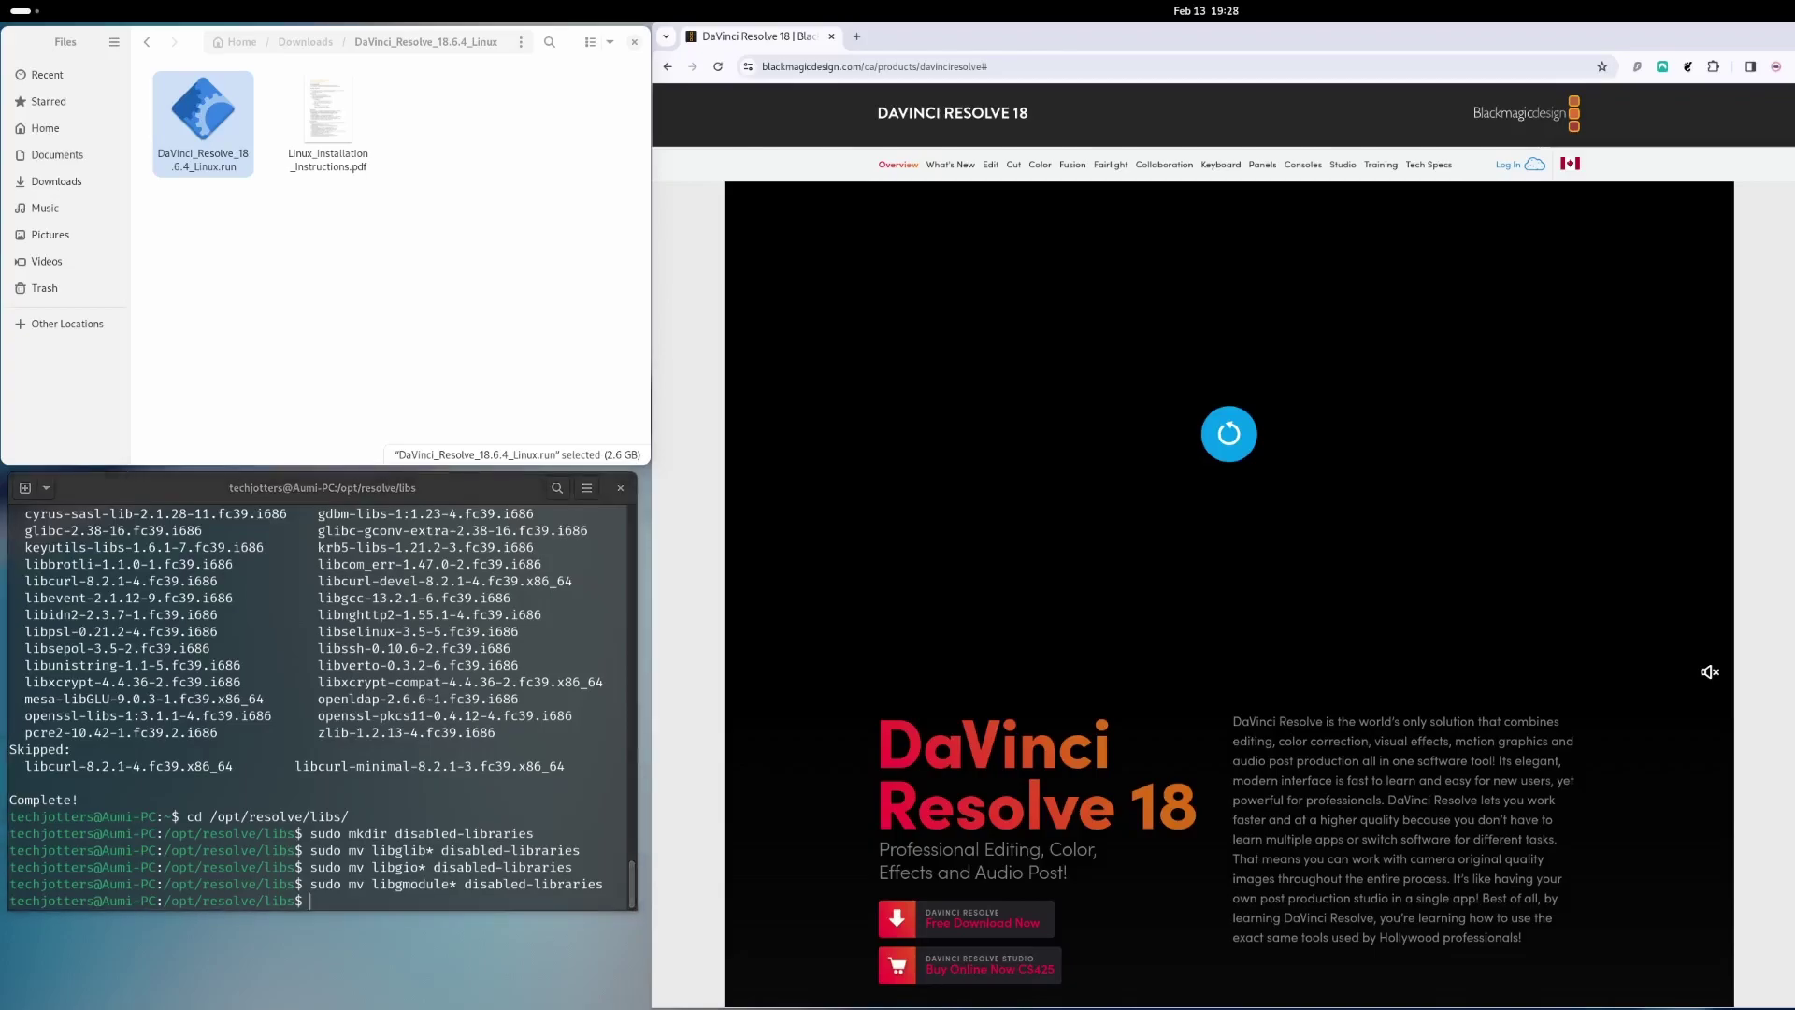